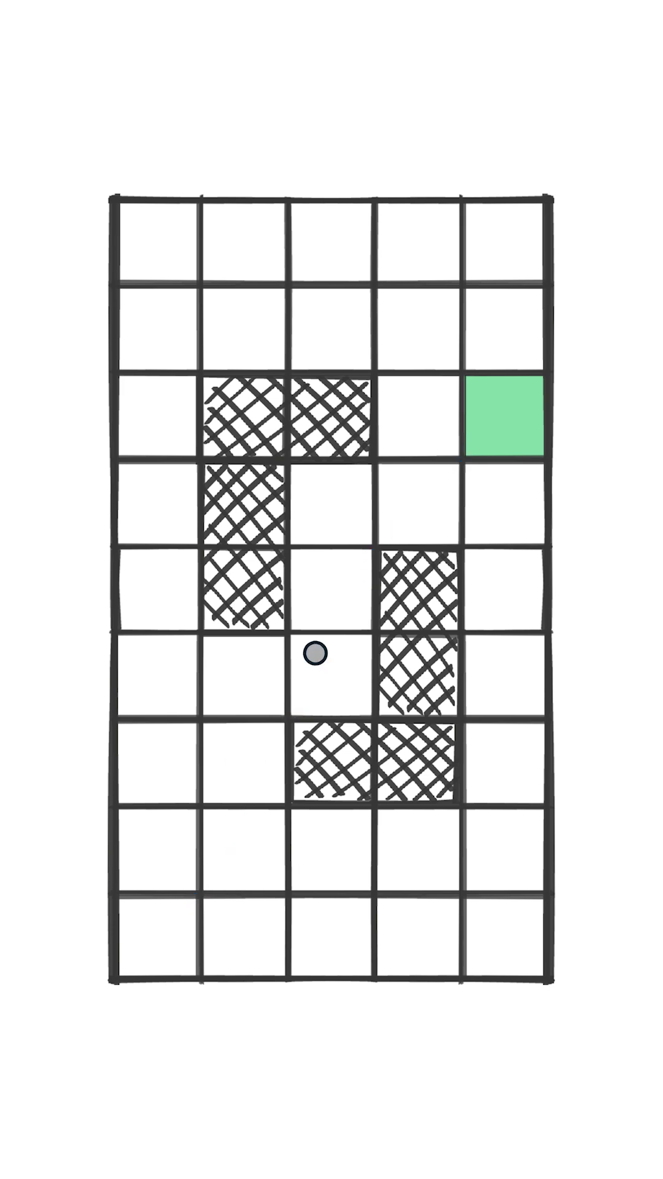
click(156, 676)
click(157, 851)
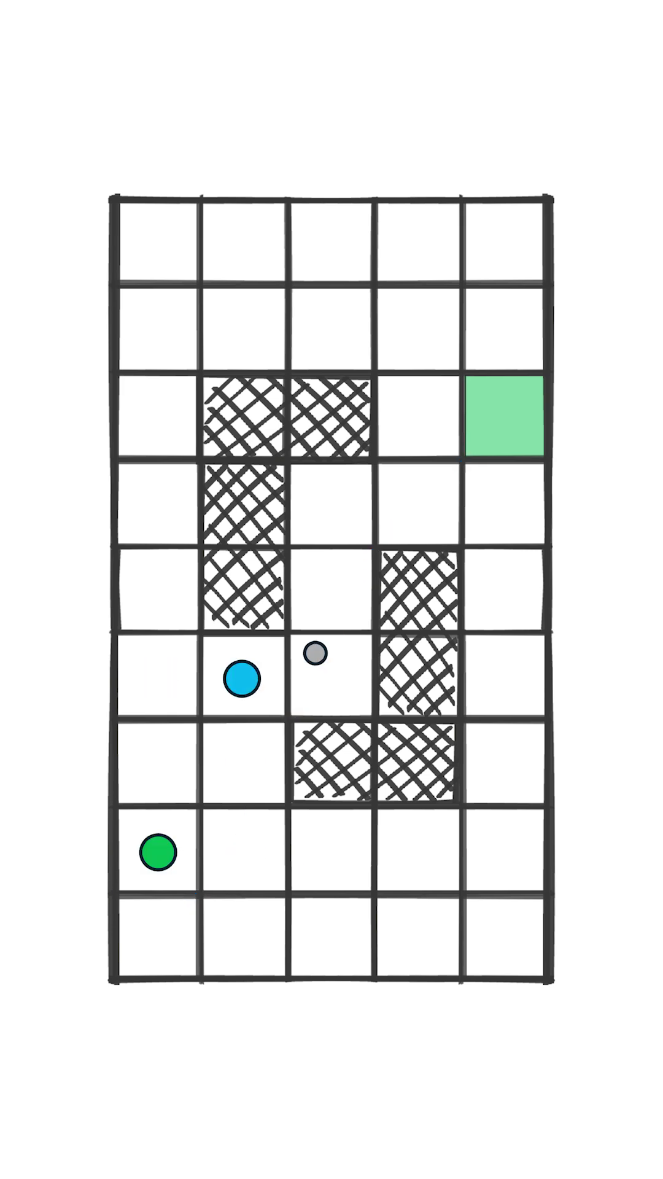